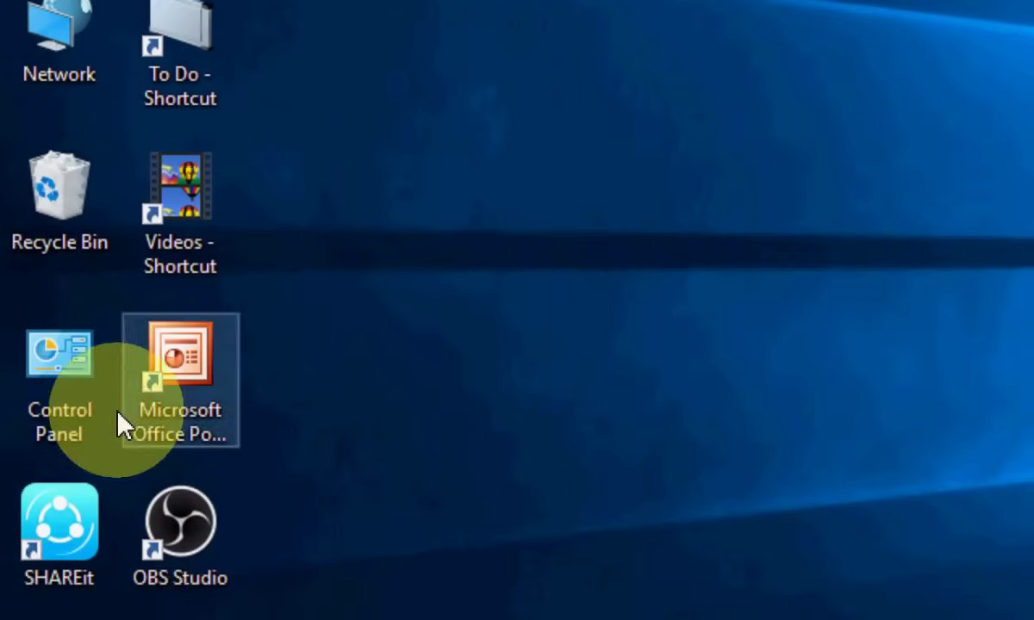
Open the Control Panel from its desktop icon
double_click(51, 365)
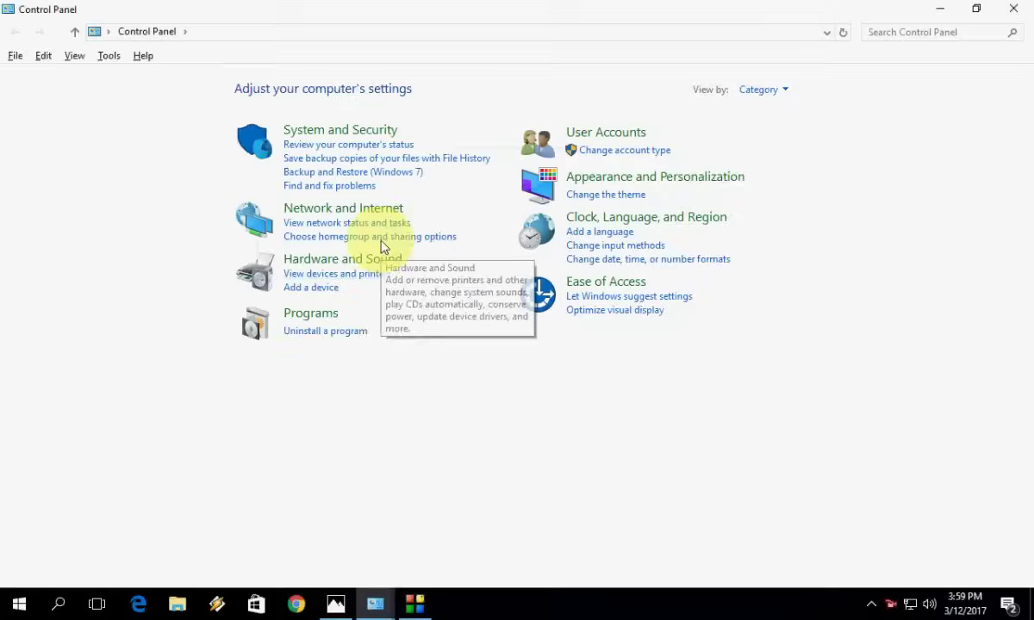
Show Hardware and Sound > Devices and Printers, listing 5 devices and 5 printers
click(365, 248)
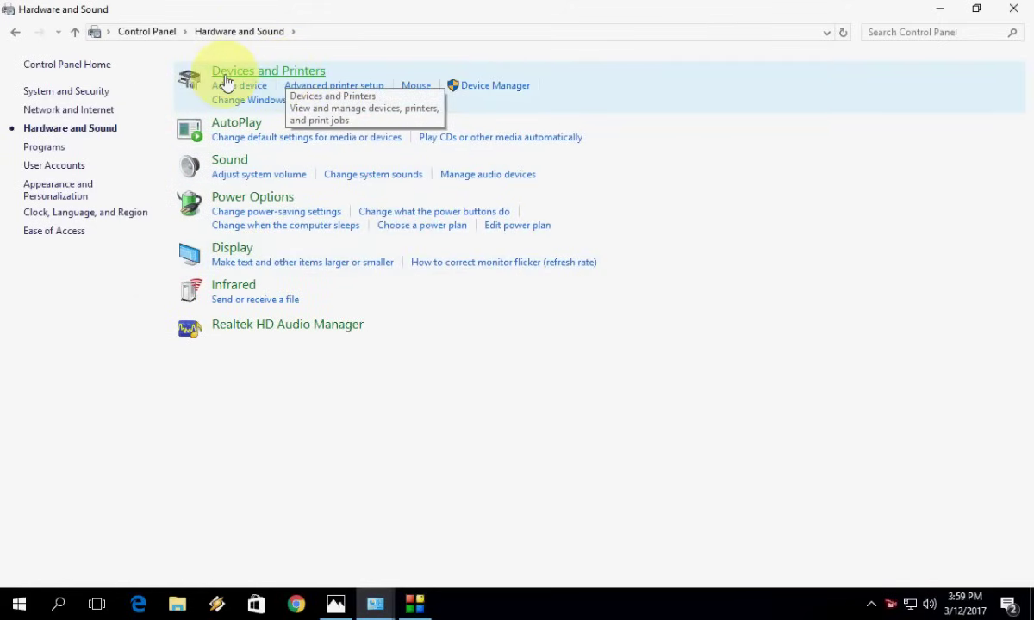
click(1013, 8)
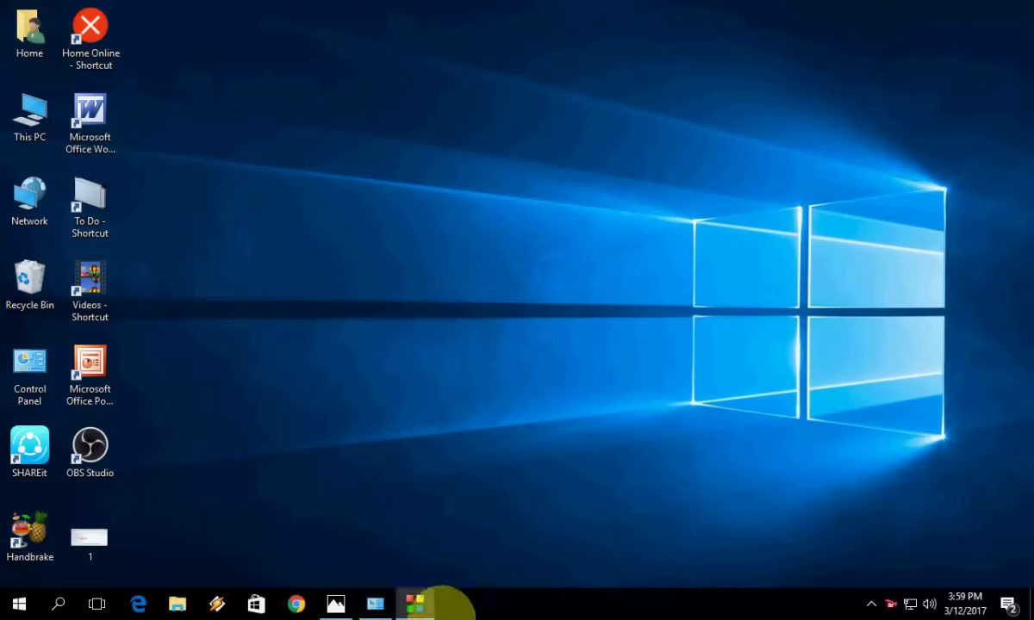
click(375, 603)
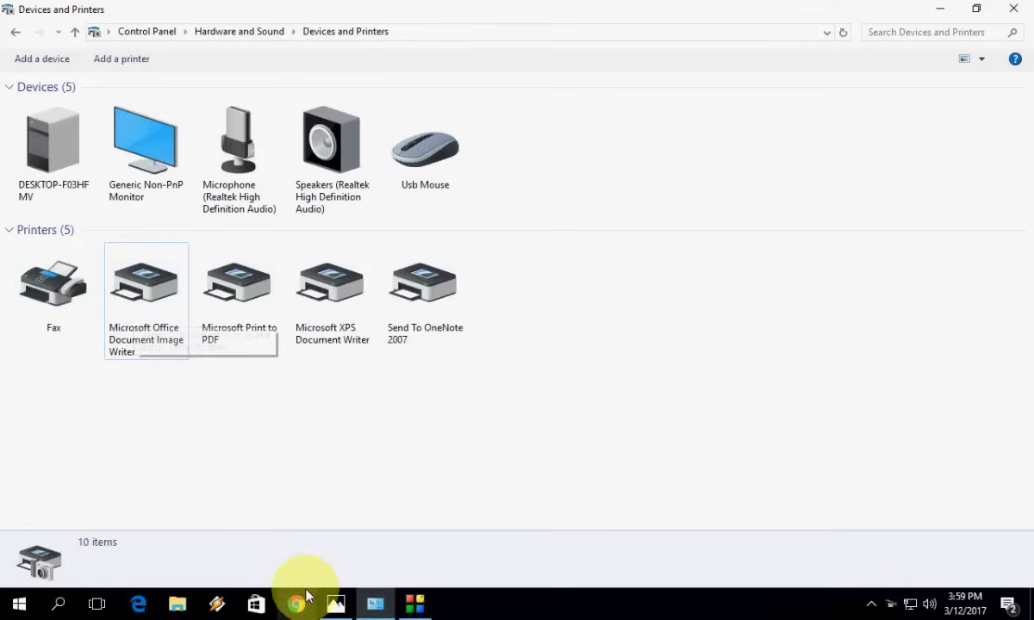
click(335, 603)
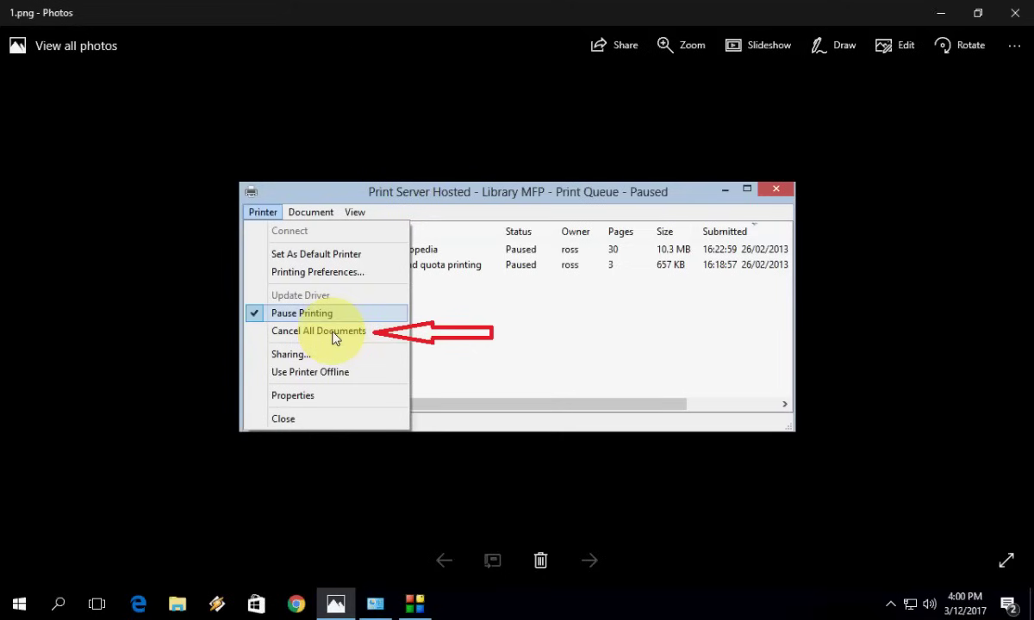
click(1013, 12)
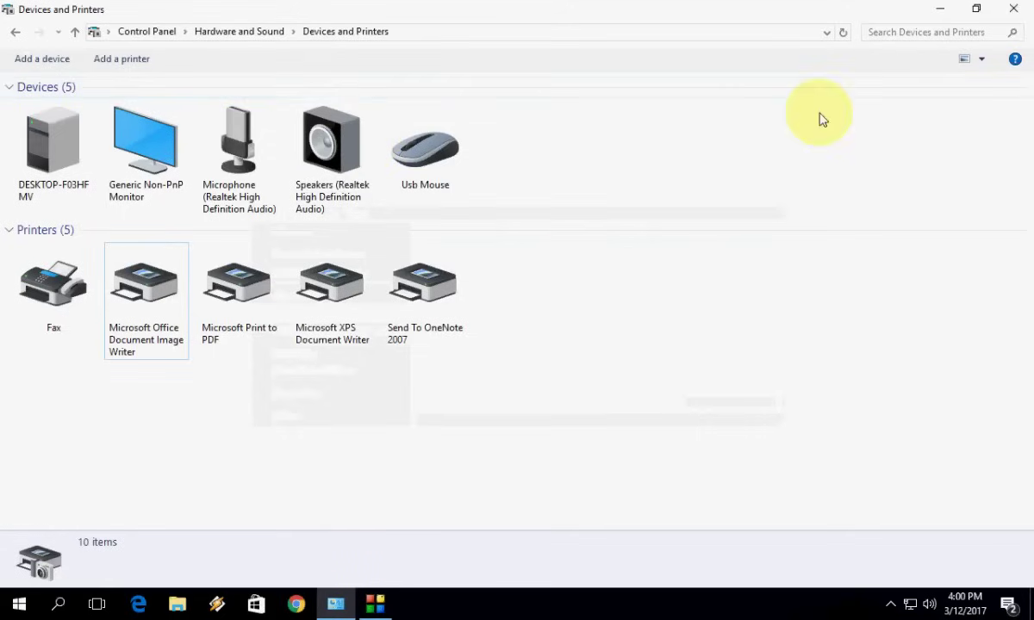
Close the Devices and Printers window and refresh the desktop
click(1014, 8)
right_click(508, 89)
click(543, 130)
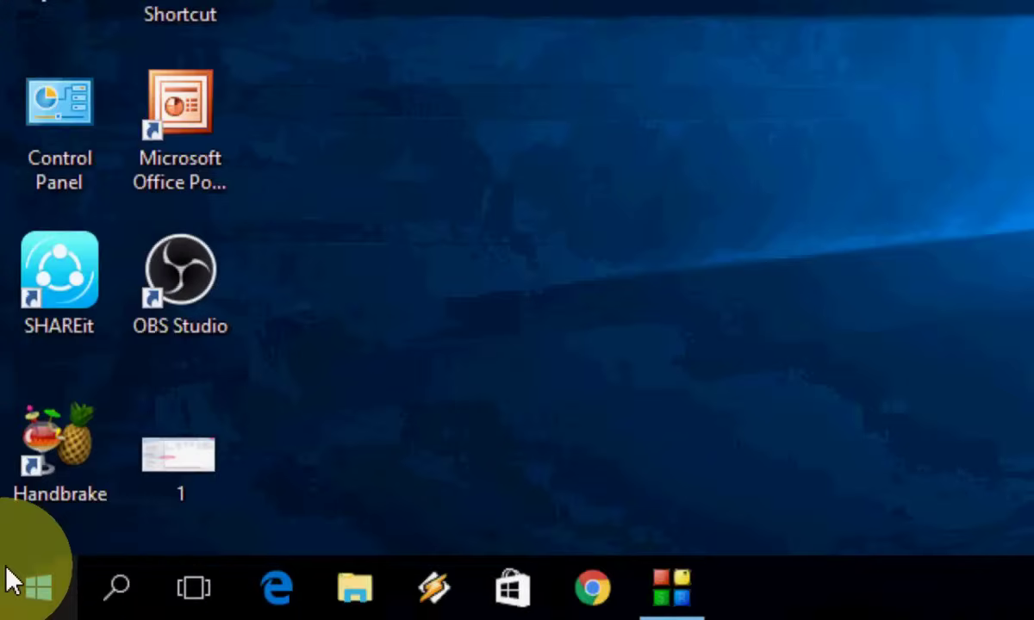
Launch the Services console by running services.msc from the Run prompt
key(super+r)
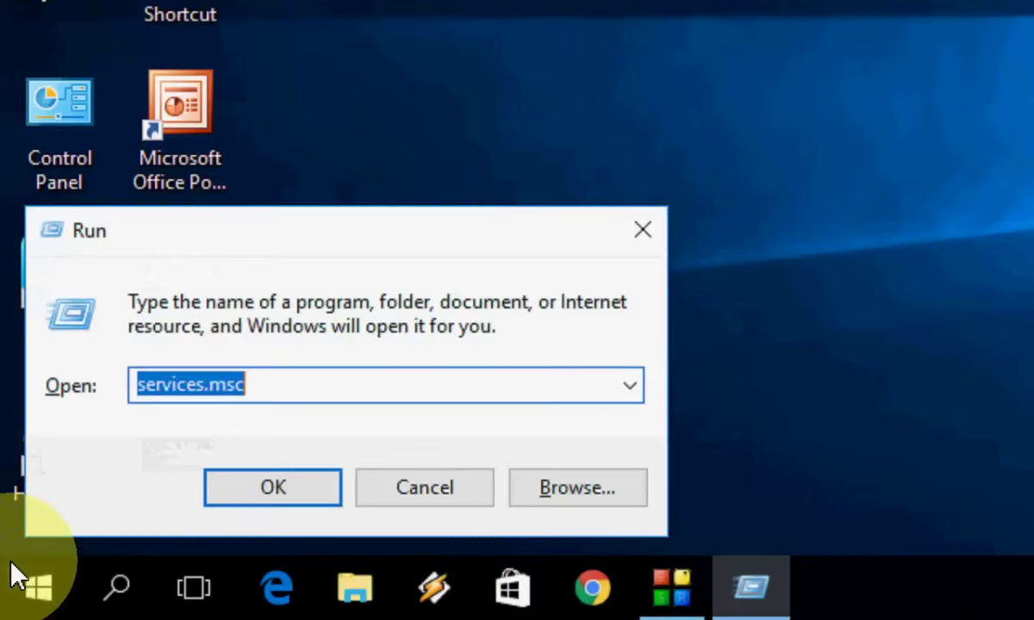
key(End)
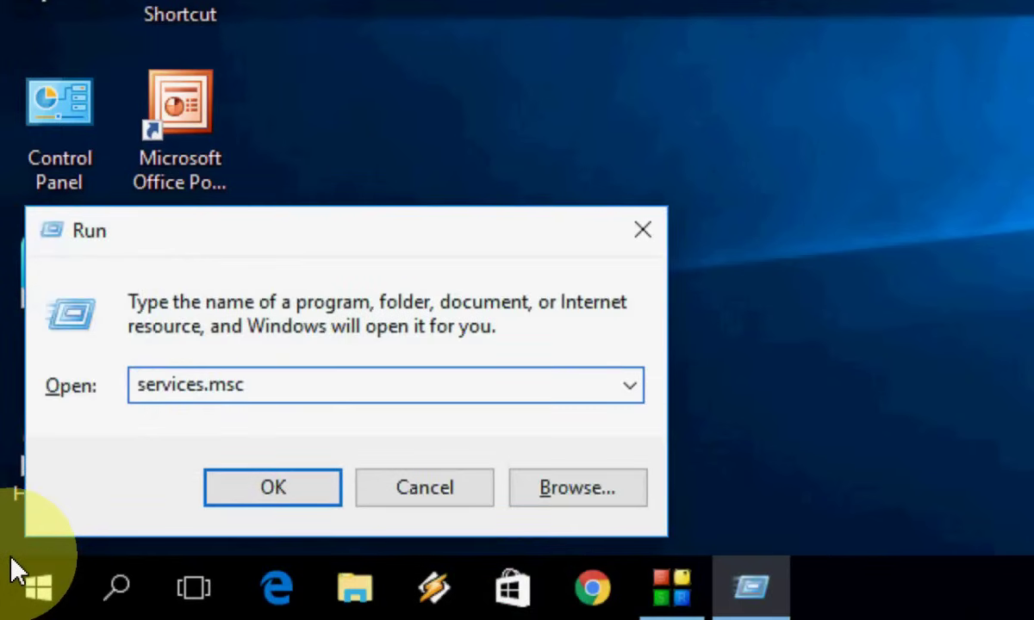
click(233, 498)
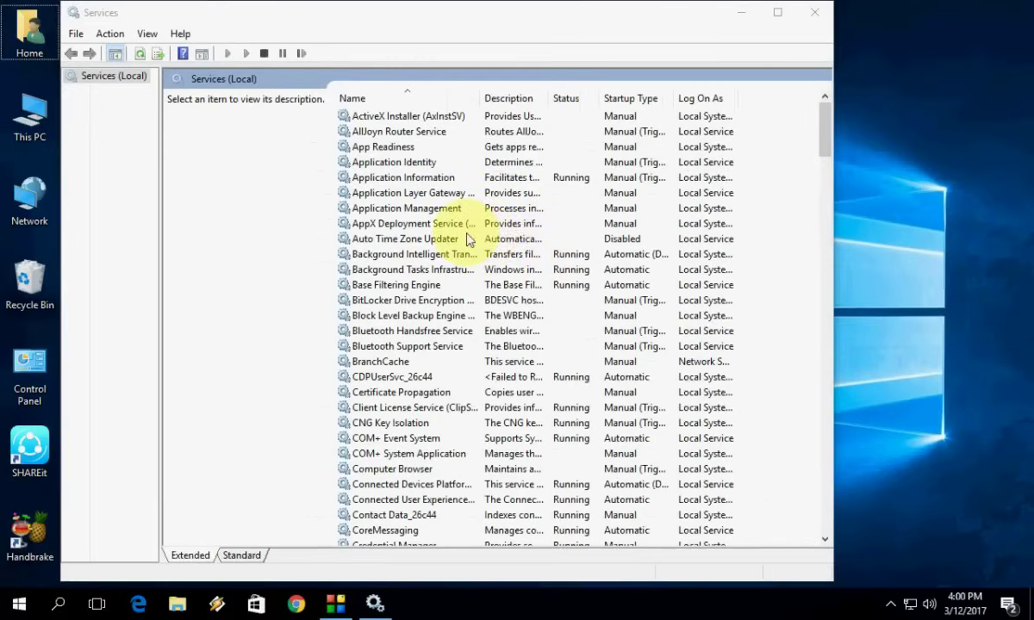
Stop and start the Print Spooler service, leaving it Running with Automatic startup
click(195, 418)
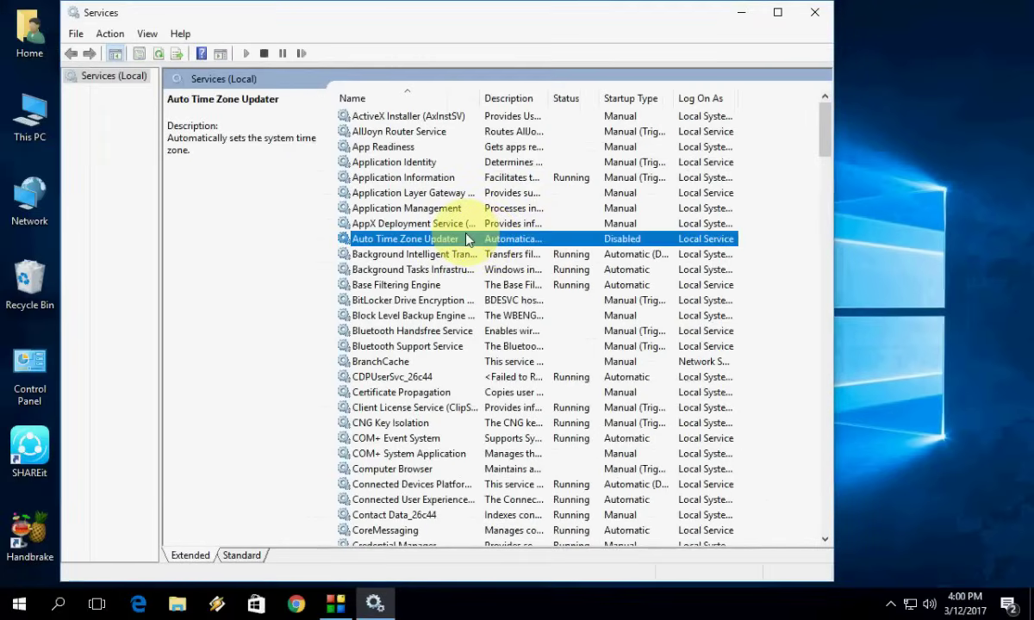
text(print)
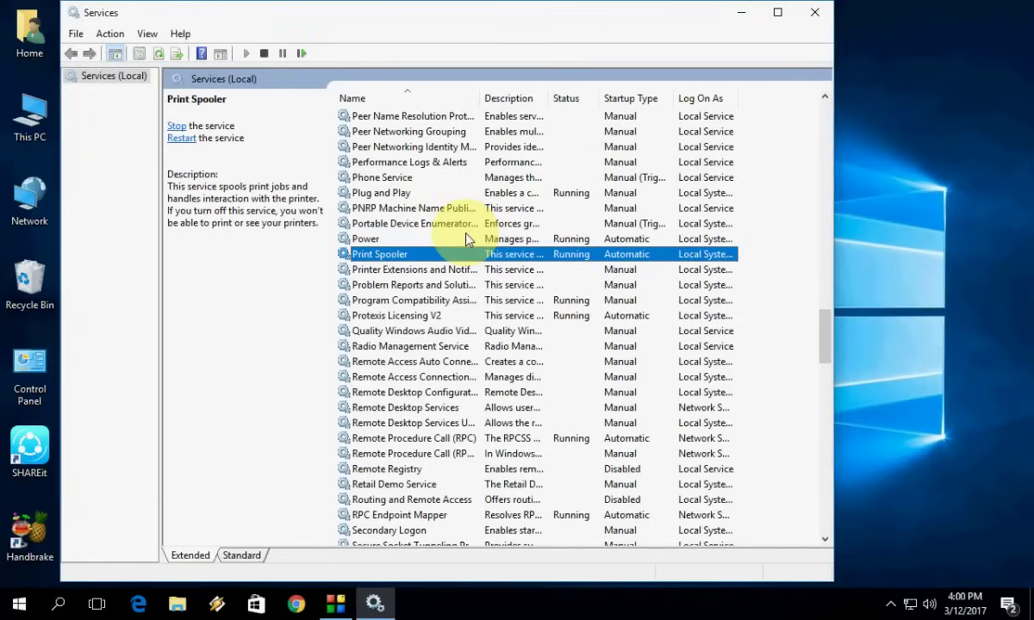
right_click(746, 258)
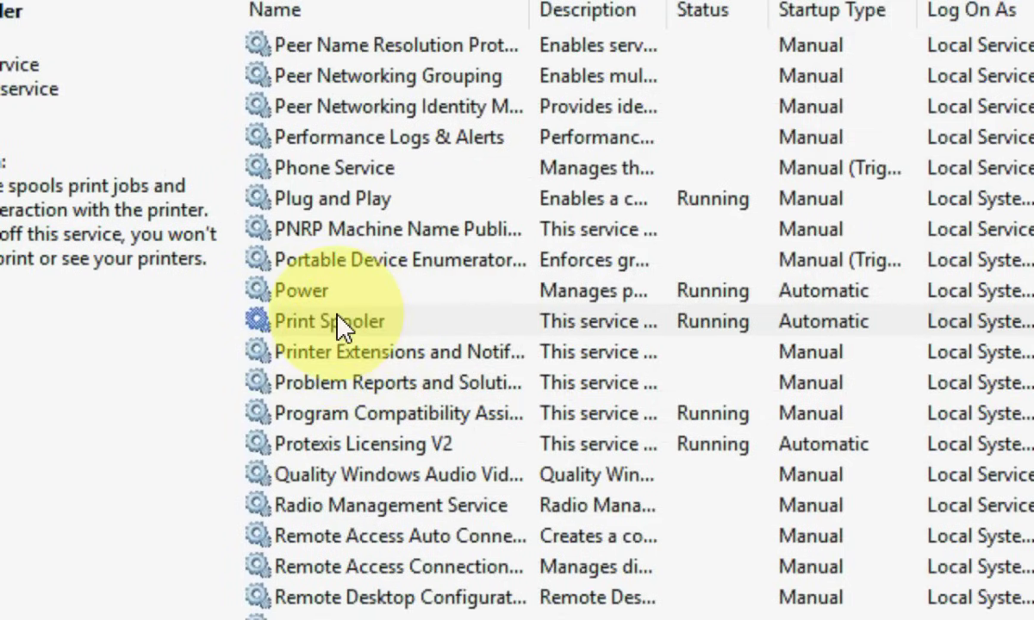
click(334, 320)
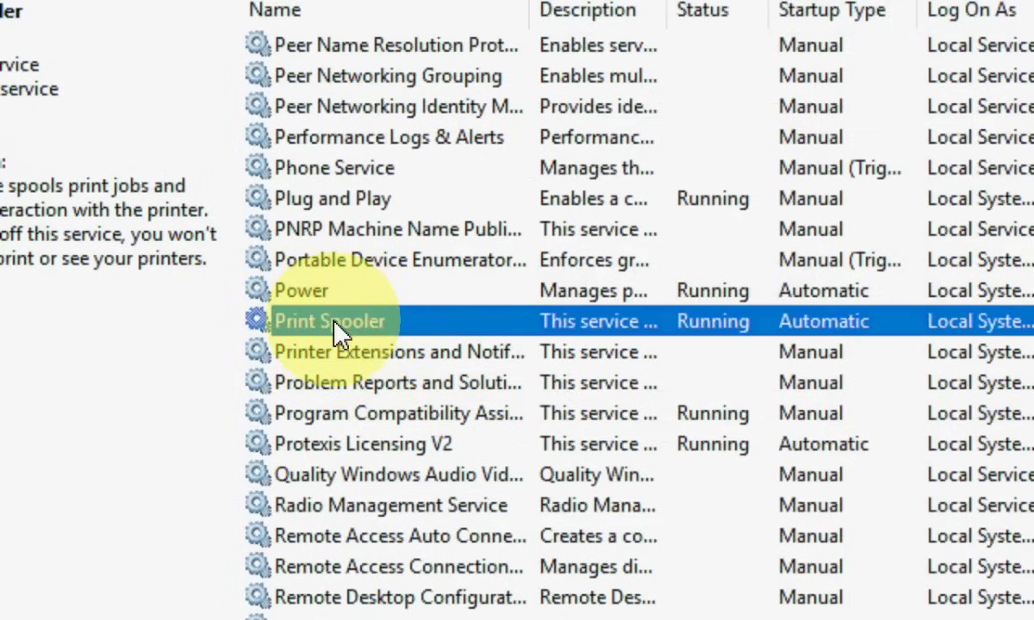
right_click(338, 331)
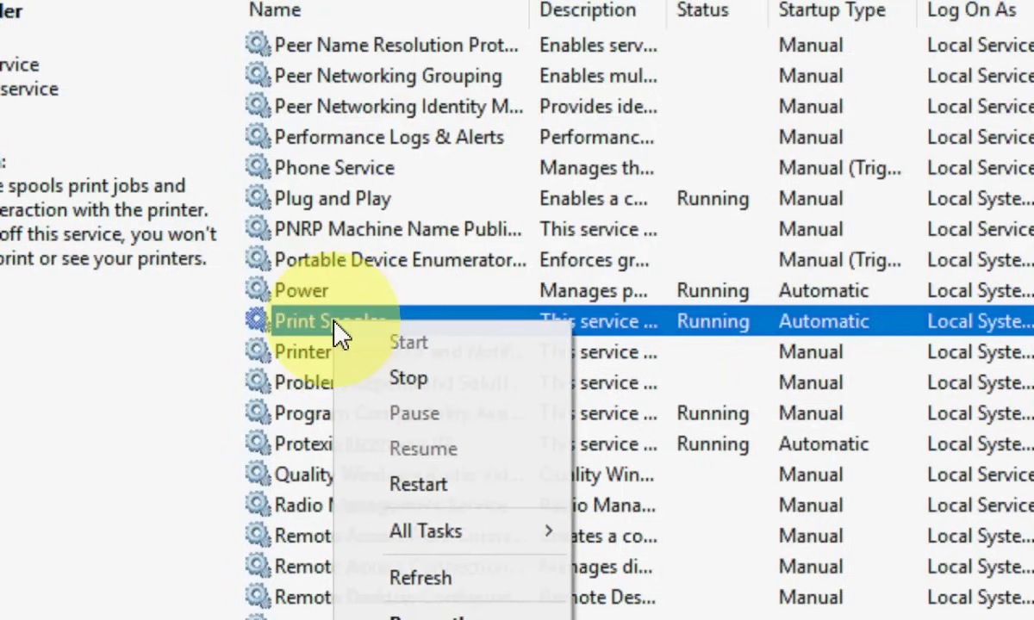
click(475, 383)
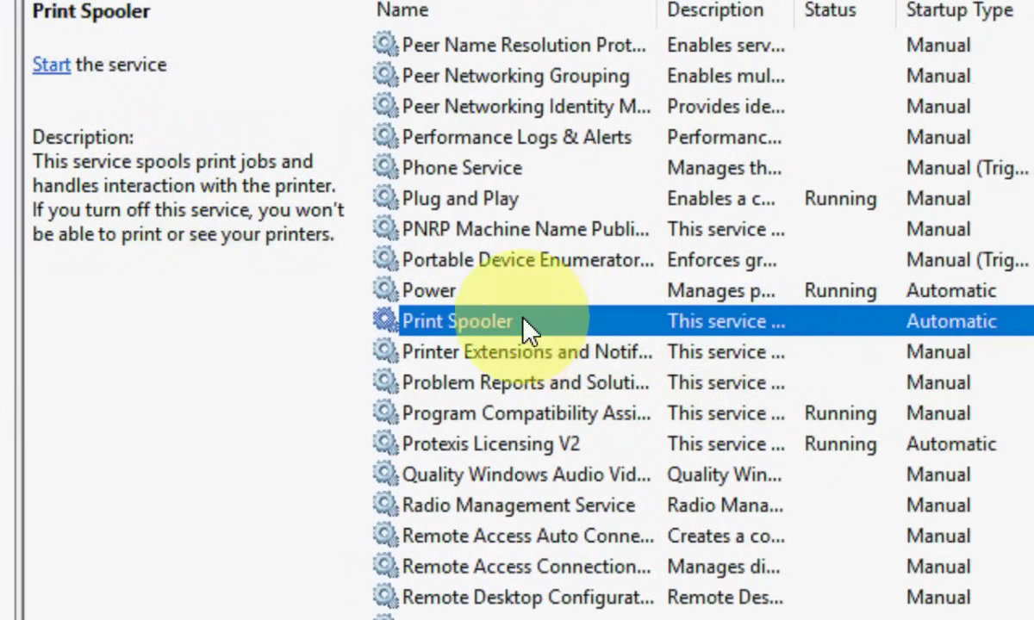
right_click(524, 330)
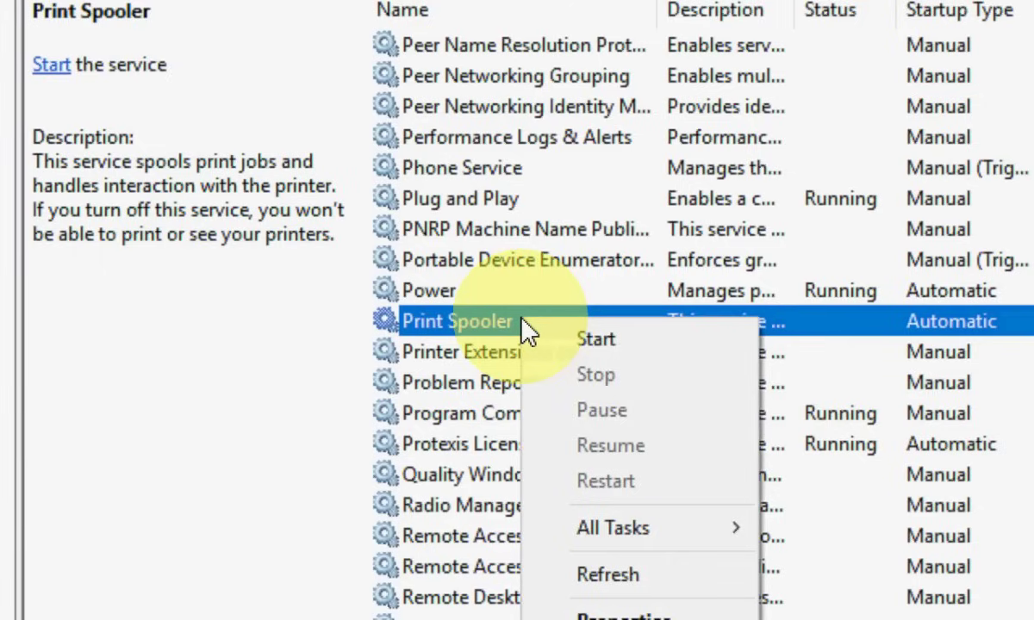
click(637, 358)
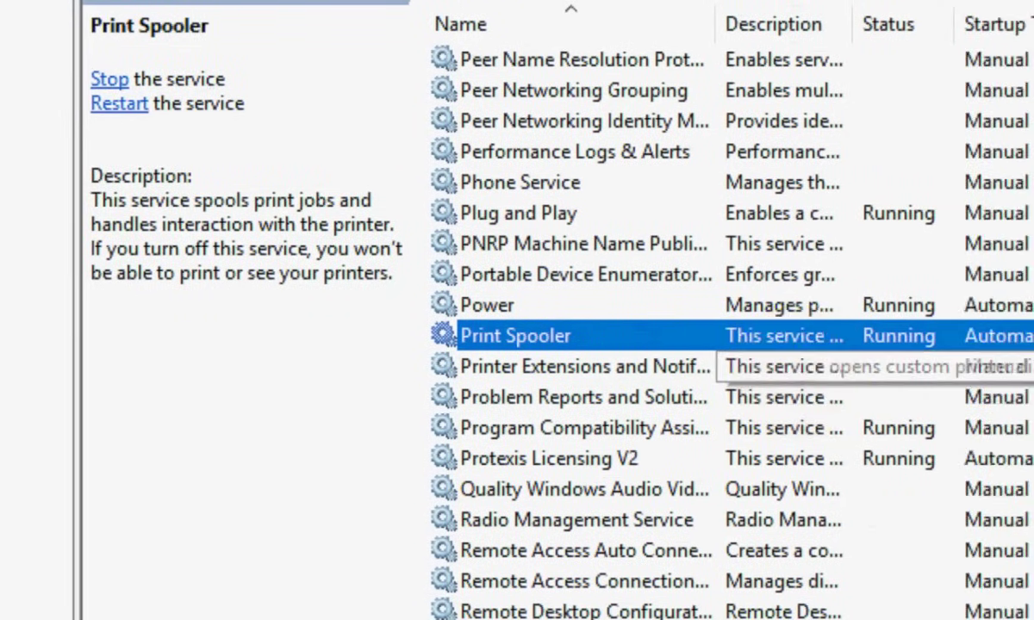
click(937, 305)
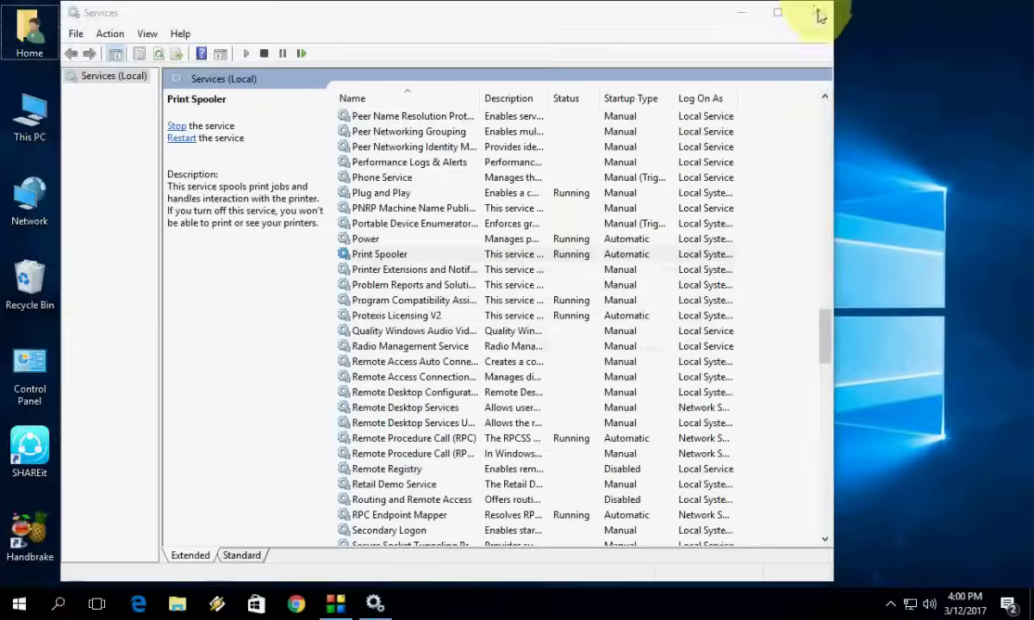
Close the Services window and refresh the desktop
click(814, 12)
right_click(529, 147)
click(559, 193)
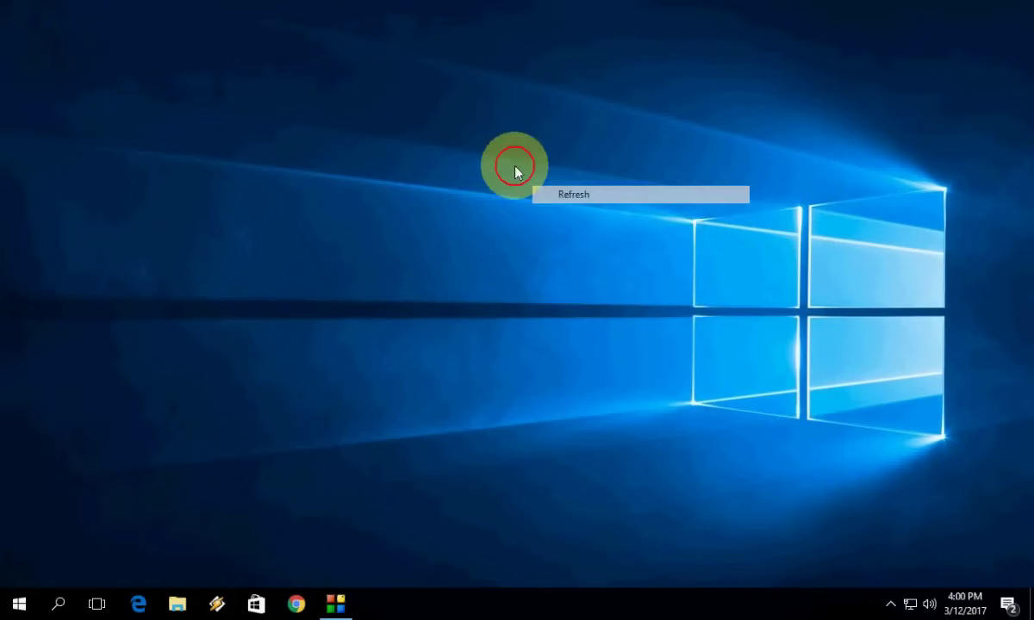
right_click(514, 166)
click(556, 207)
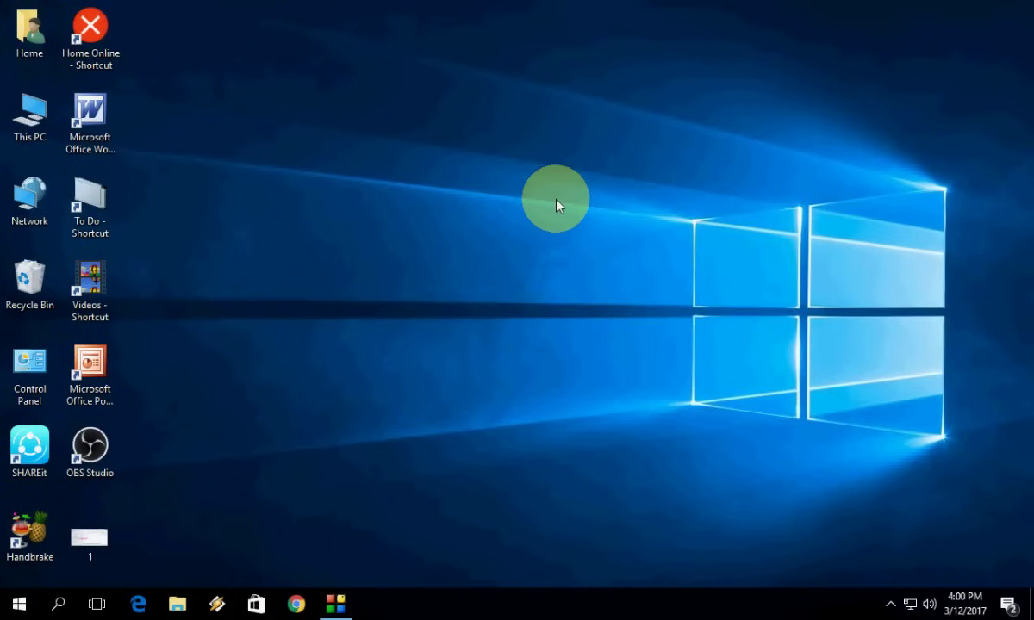
Open C:\WINDOWS\system32\spool\PRINTERS in File Explorer by pasting the path
key(super+e)
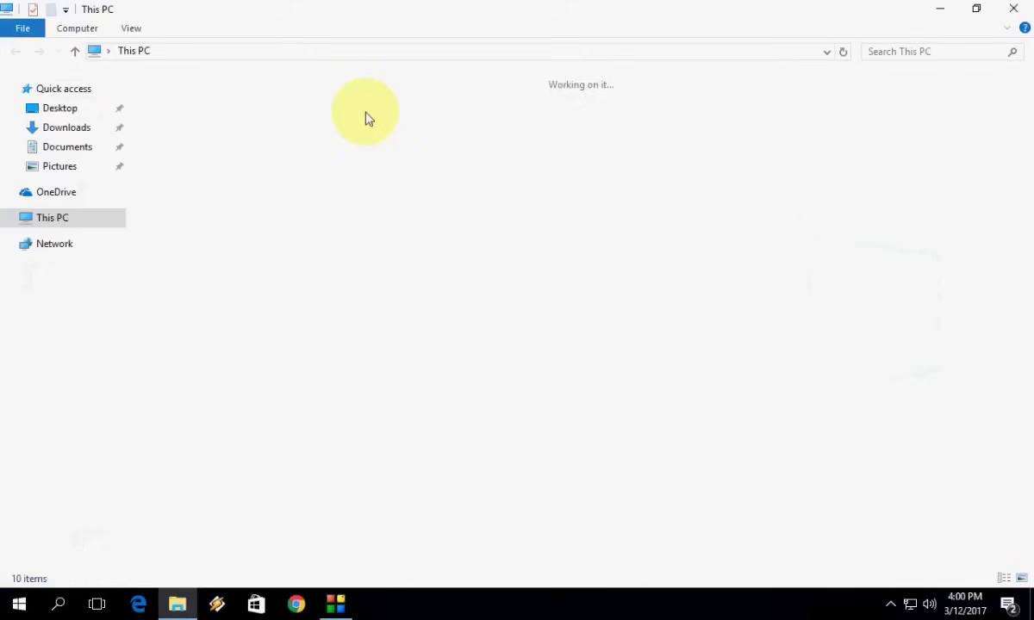
click(232, 51)
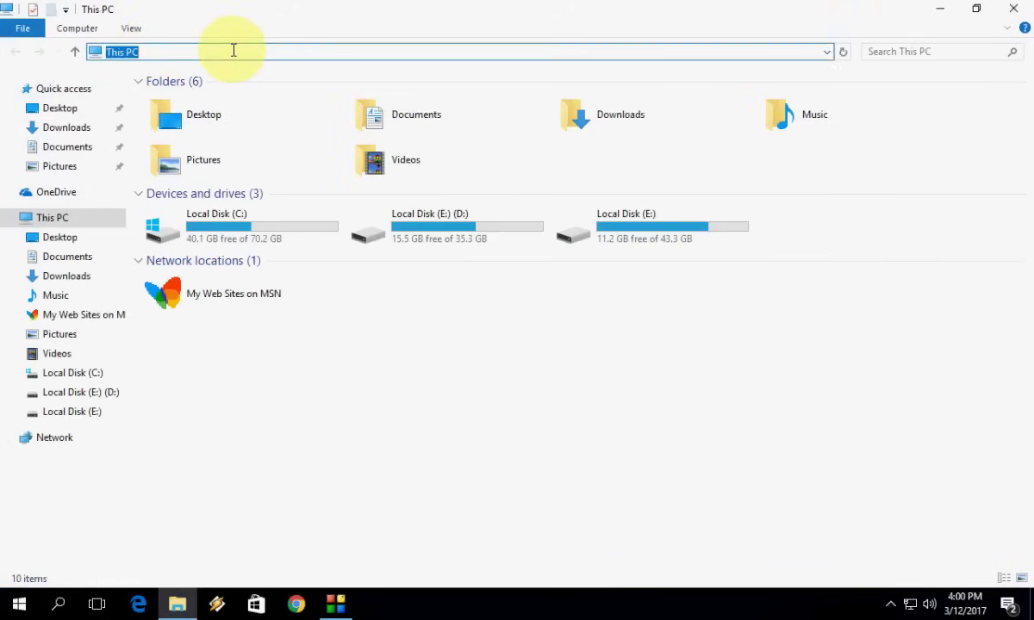
right_click(141, 54)
click(461, 245)
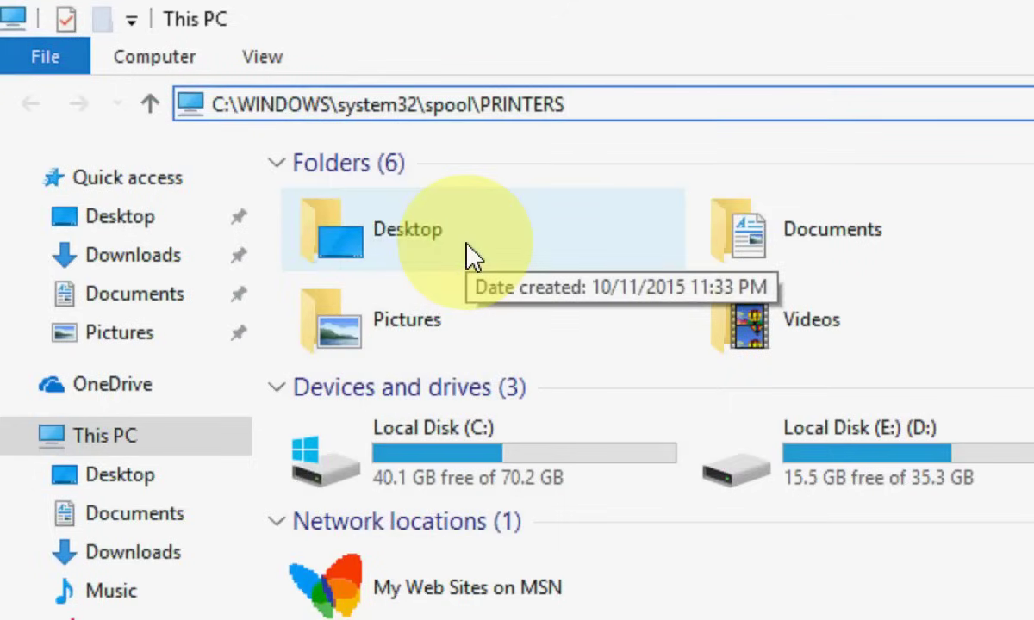
key(Return)
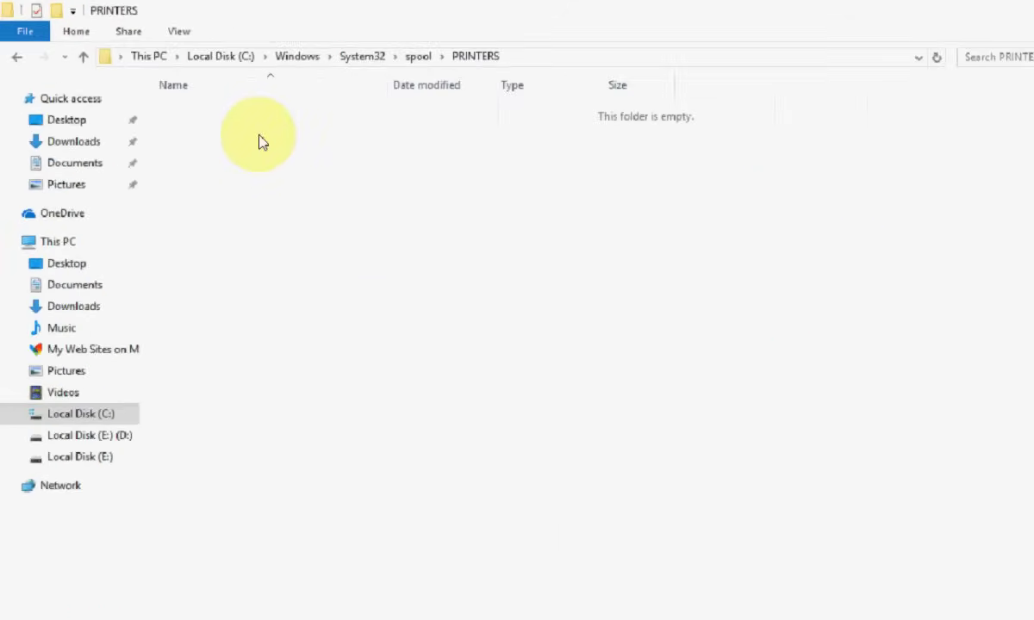
key(alt)
click(496, 256)
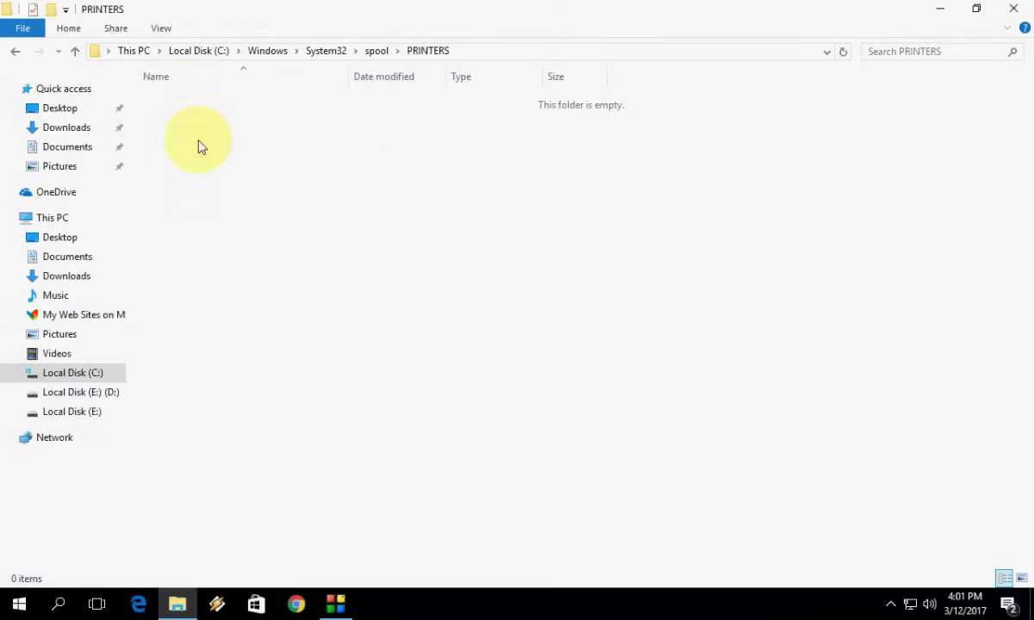
Confirm the PRINTERS folder contains no print jobs, then close File Explorer
drag(156, 105, 534, 315)
right_click(344, 205)
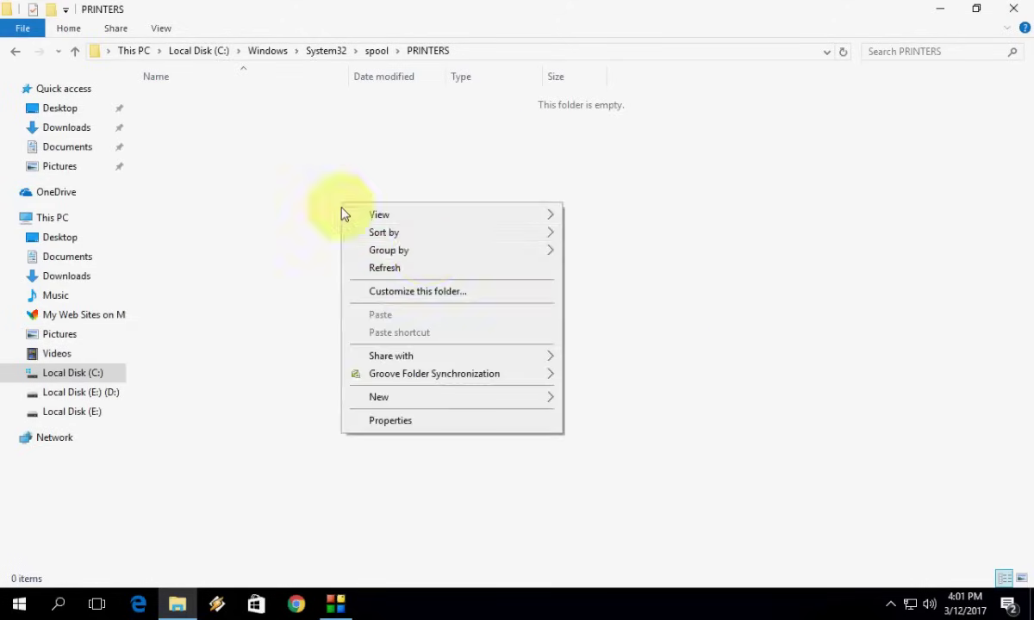
click(247, 140)
right_click(247, 138)
click(570, 217)
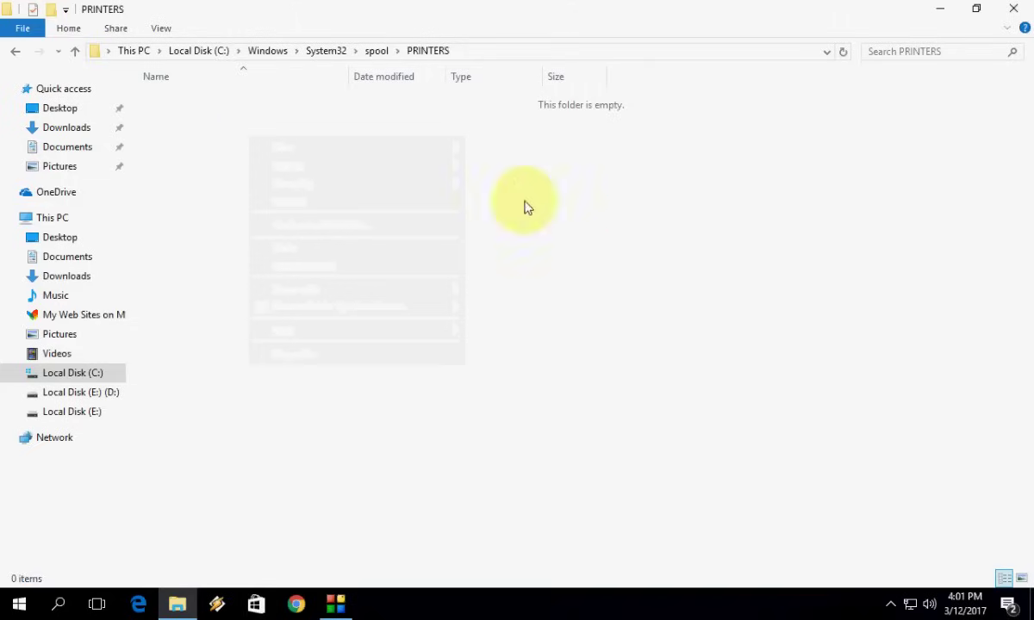
drag(162, 98, 704, 358)
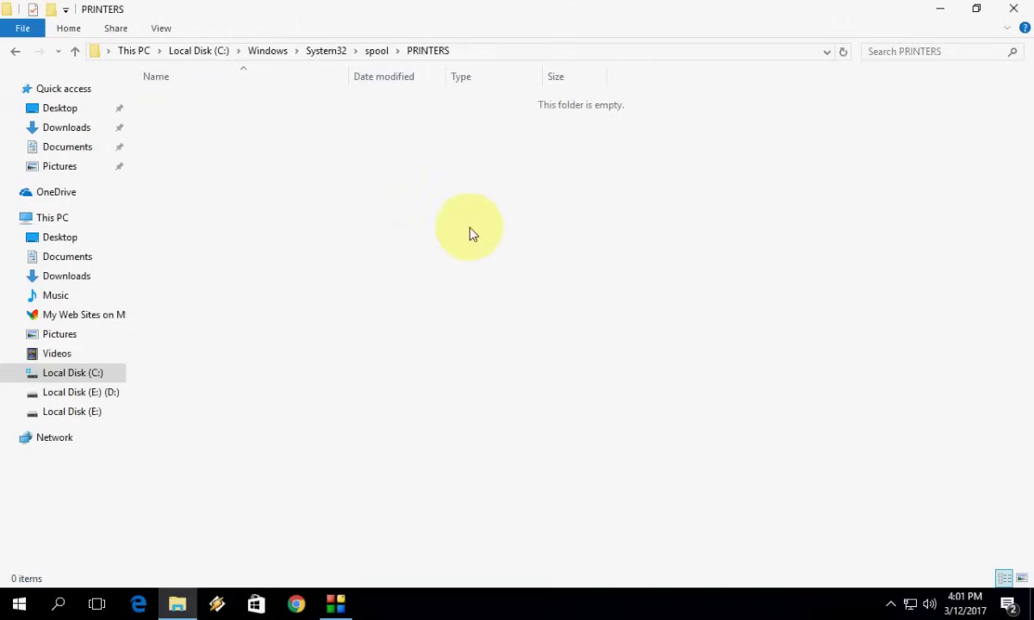
click(1021, 10)
right_click(392, 168)
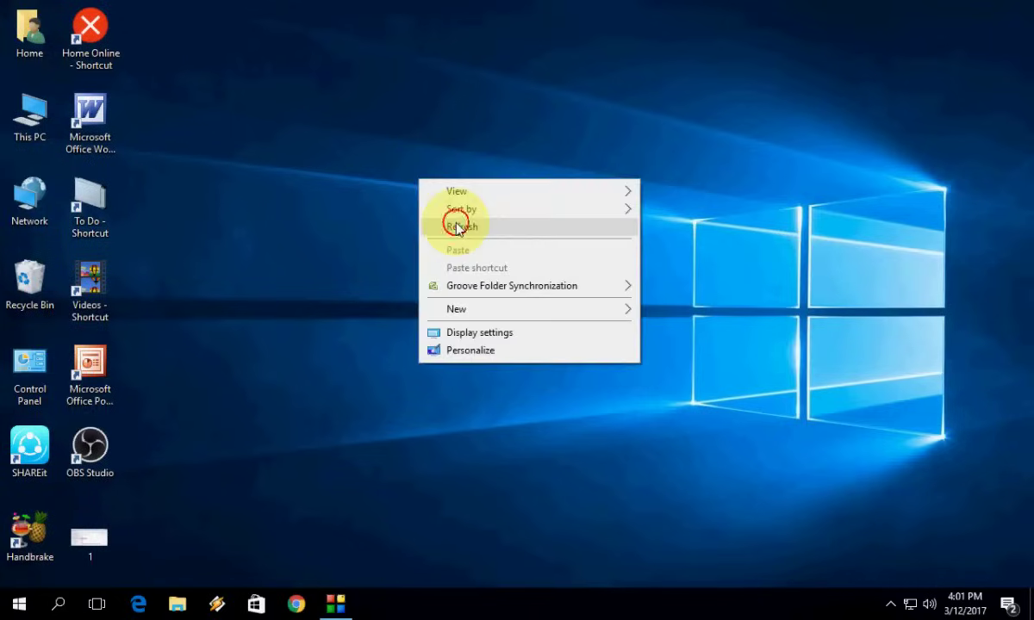
click(427, 211)
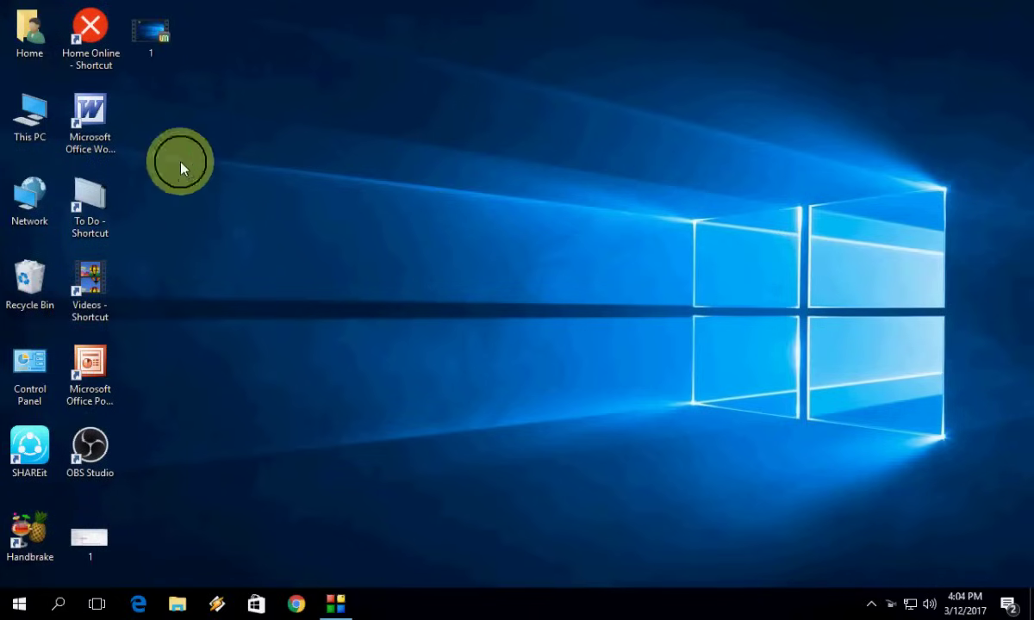
right_click(219, 132)
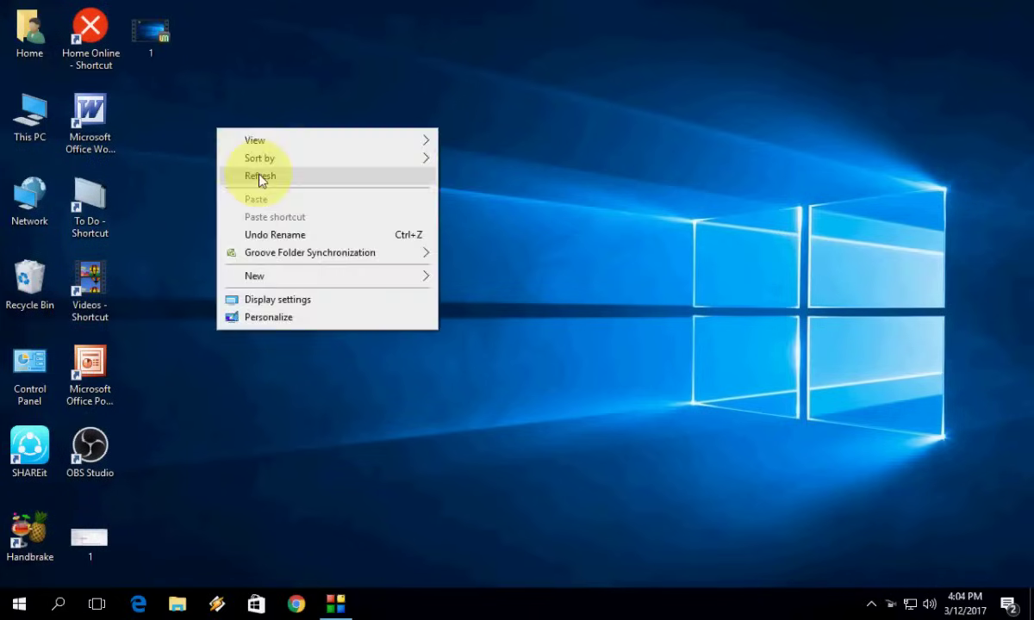
click(249, 173)
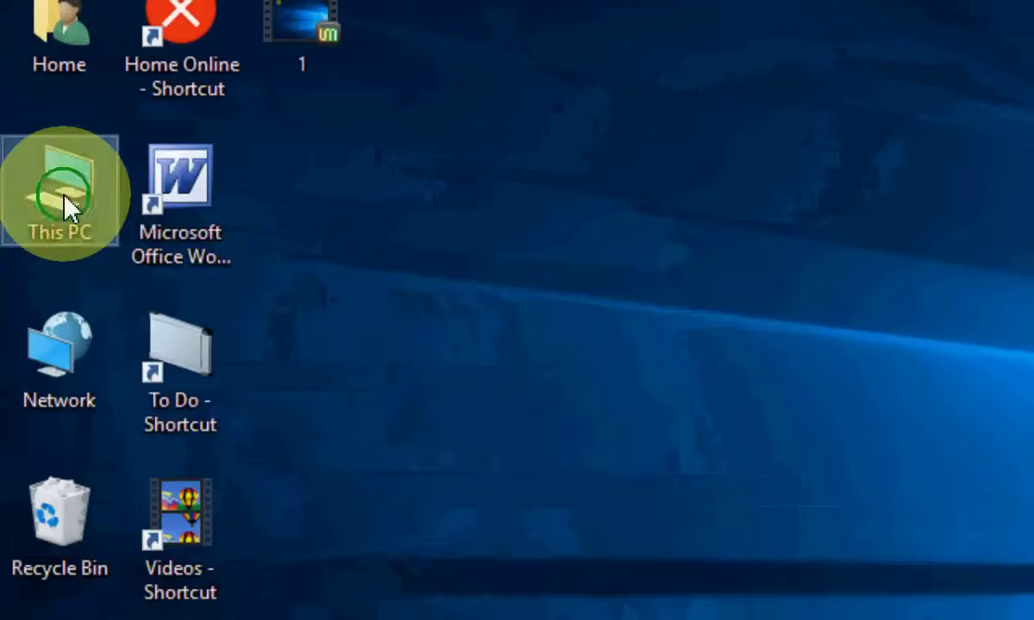
right_click(31, 119)
click(362, 303)
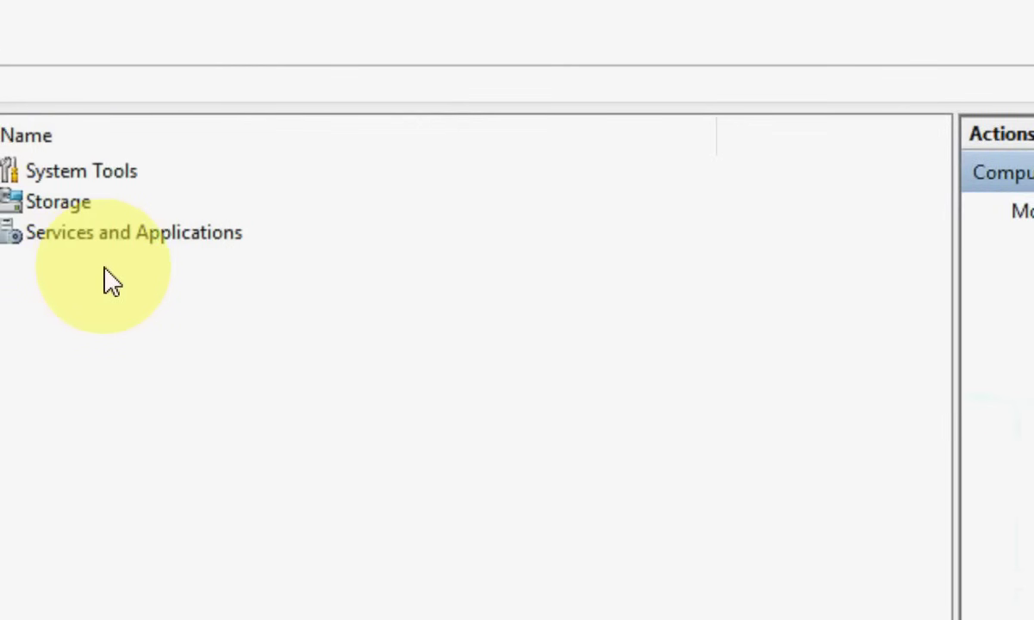
click(186, 337)
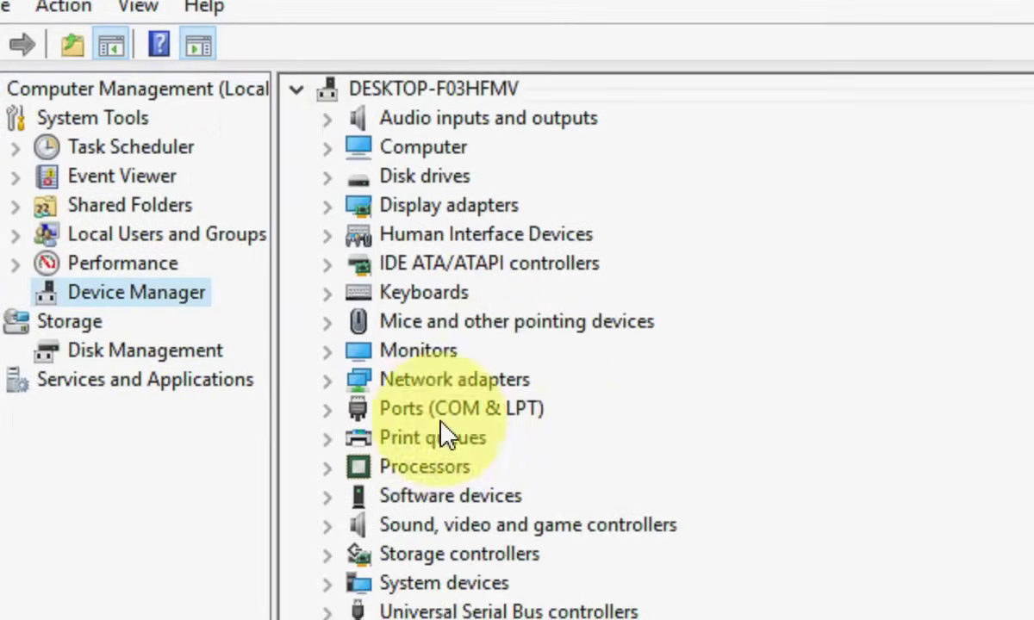
click(328, 437)
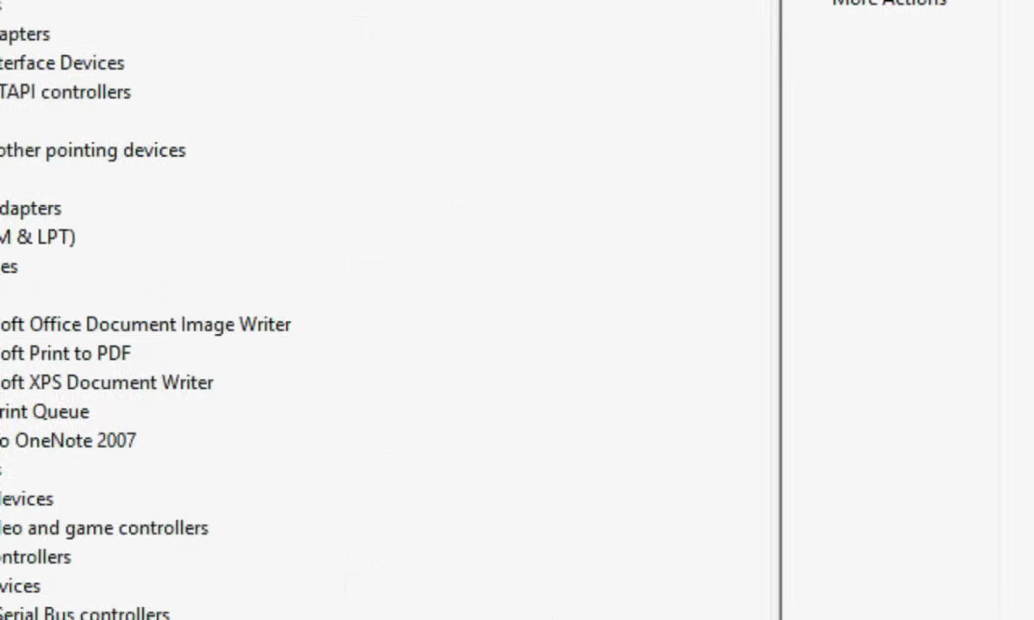
click(942, 358)
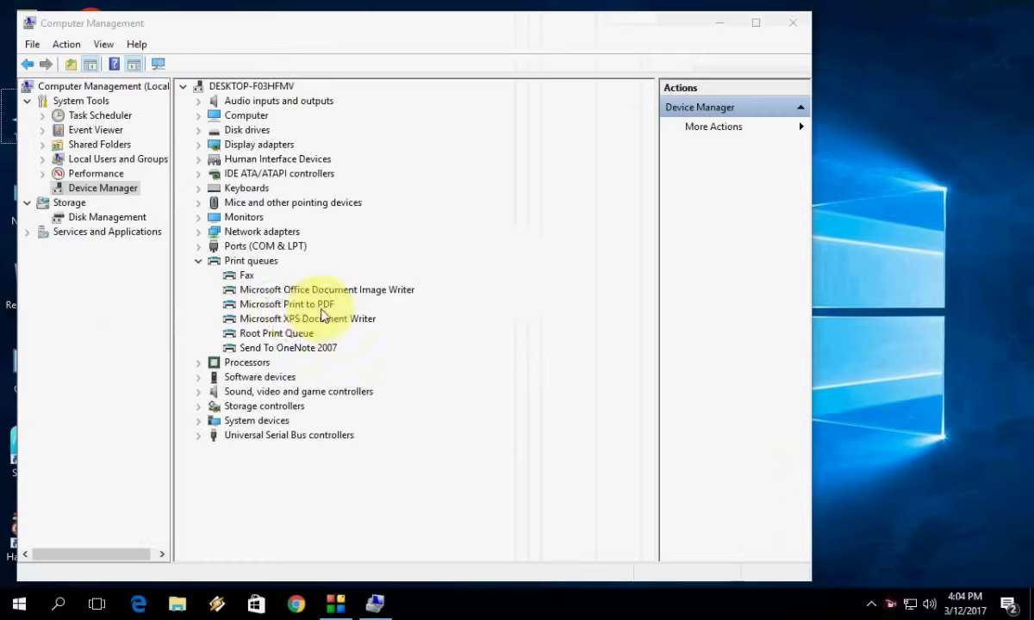
right_click(296, 310)
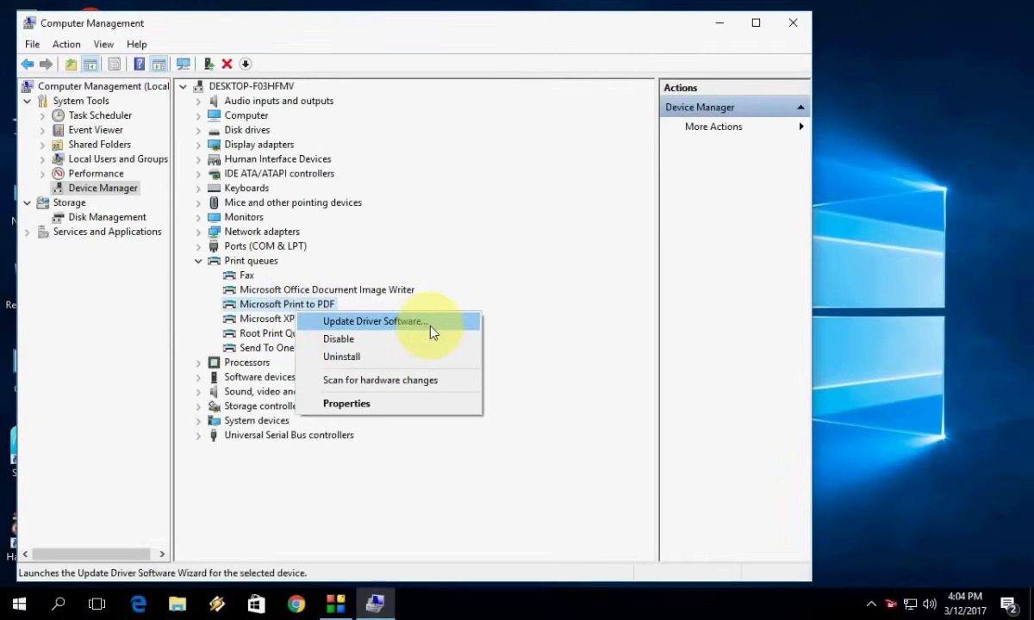
click(793, 23)
right_click(527, 64)
click(566, 111)
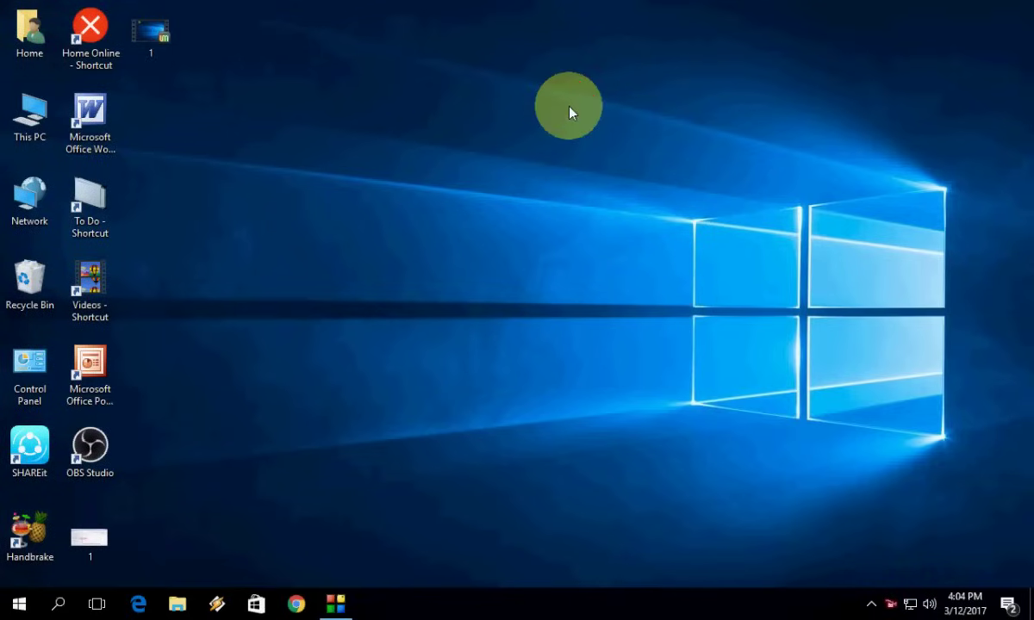